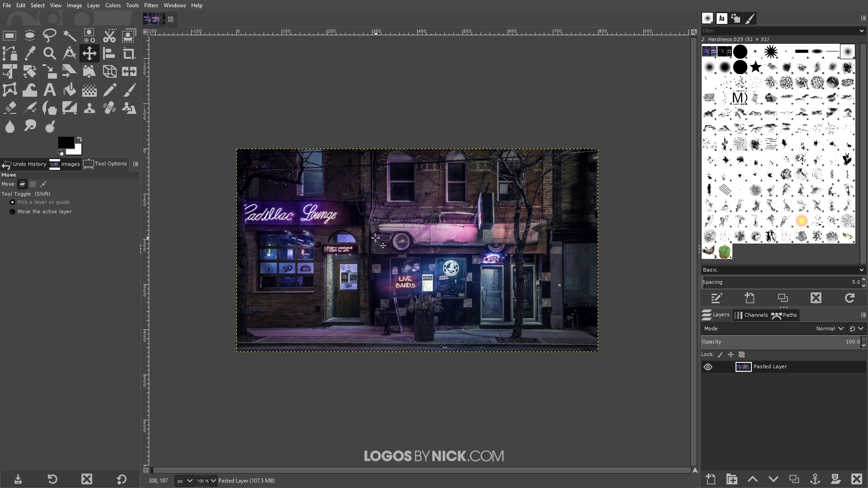
# Step: Add a new transparent layer above Pasted Layer and fill it with solid black
pyautogui.click(711, 481)
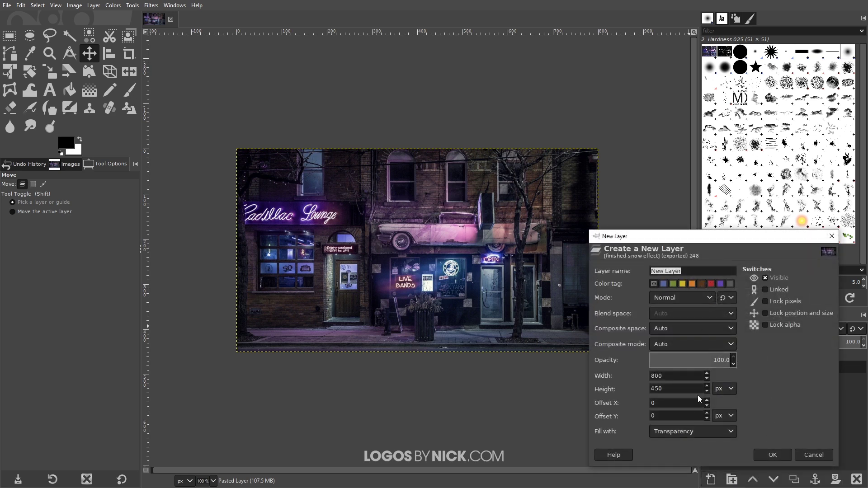
pyautogui.click(778, 455)
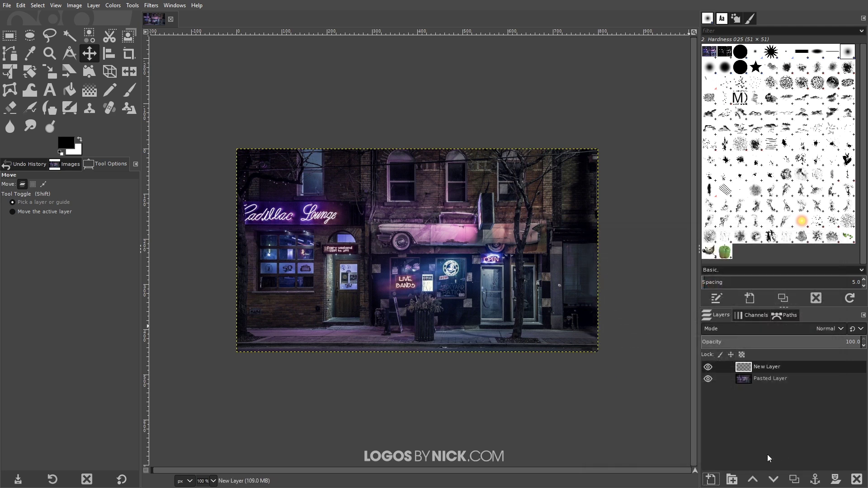
pyautogui.scroll(1, 143, 178)
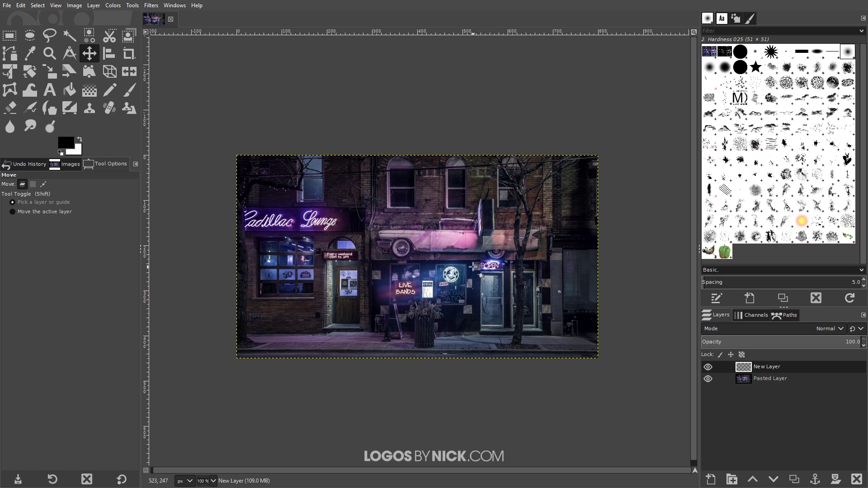
pyautogui.moveTo(474, 267); pyautogui.dragTo(466, 261)
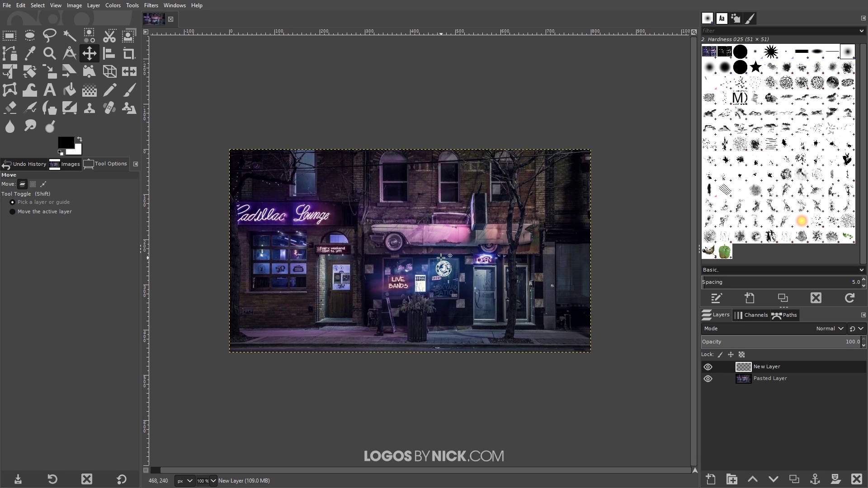
pyautogui.click(21, 6)
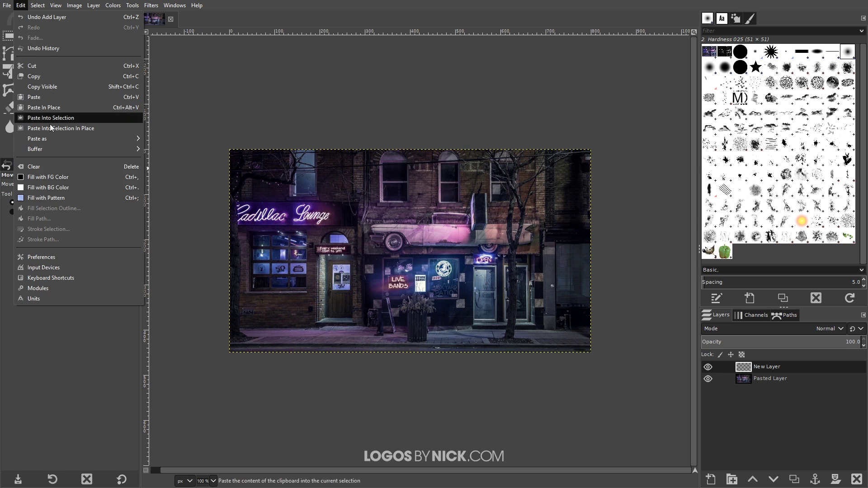
pyautogui.click(62, 176)
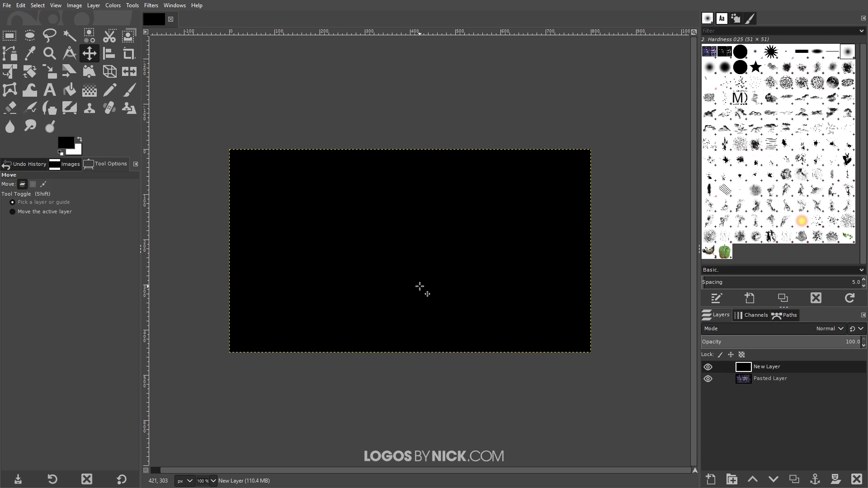
# Step: Apply HSV Noise to the black layer with Dulling 8 and Value 1.000
pyautogui.click(151, 5)
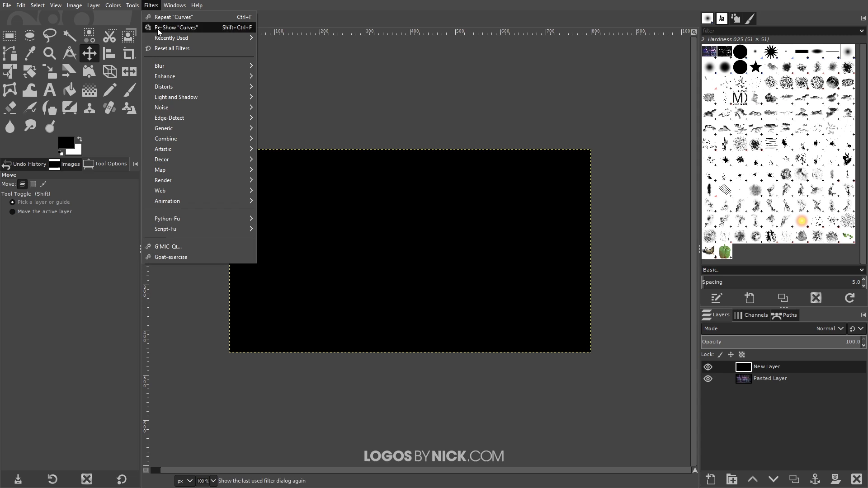
pyautogui.moveTo(196, 105)
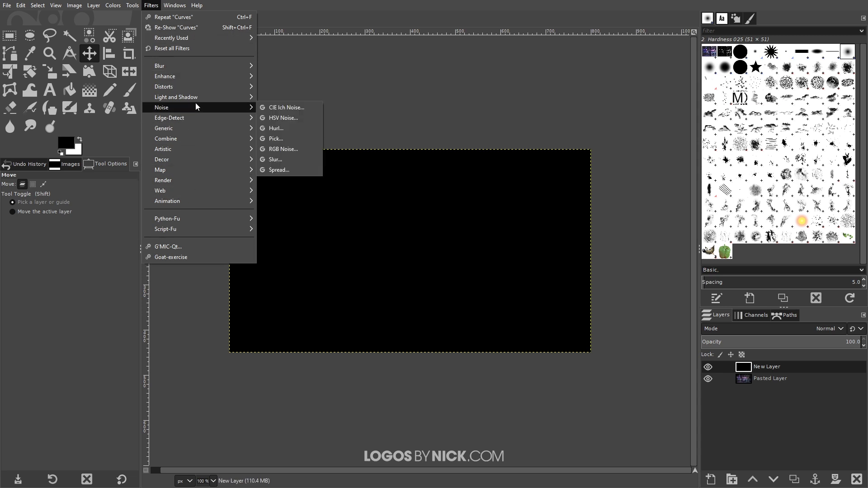
pyautogui.click(286, 118)
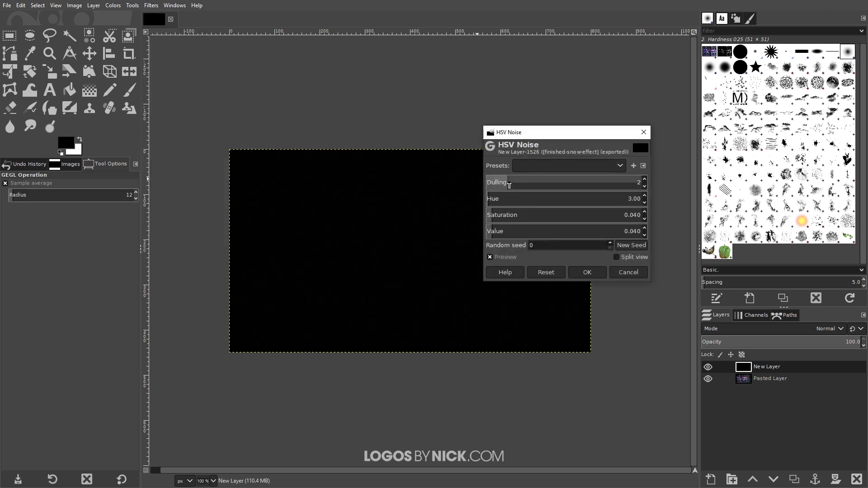
pyautogui.moveTo(511, 183); pyautogui.dragTo(655, 179)
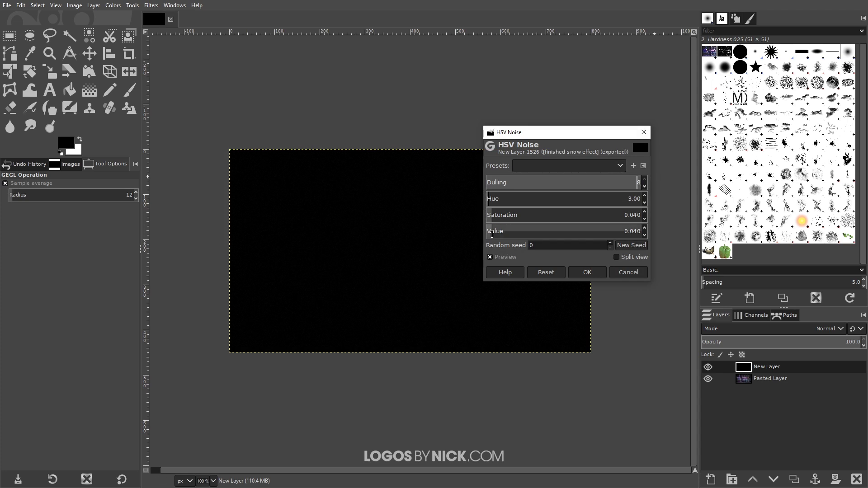
pyautogui.moveTo(492, 234); pyautogui.dragTo(643, 232)
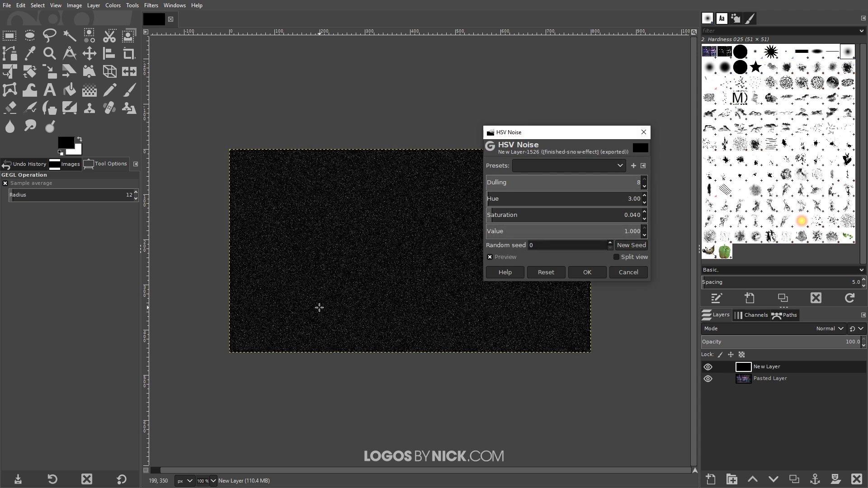
pyautogui.click(579, 273)
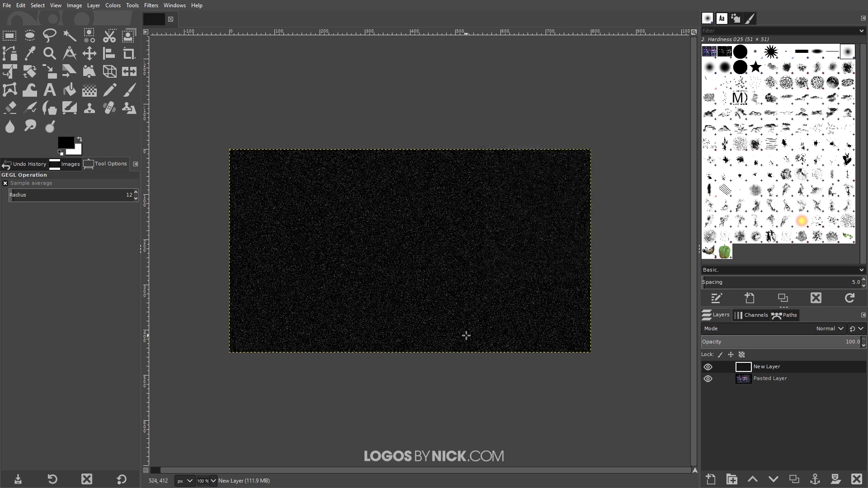
# Step: Soften the noise with a Gaussian Blur of size 1.00
pyautogui.click(151, 5)
pyautogui.moveTo(178, 69)
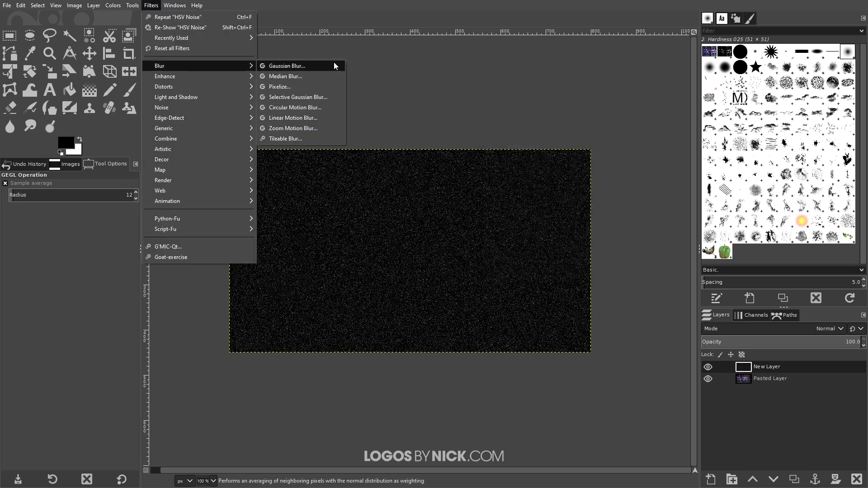
pyautogui.click(289, 67)
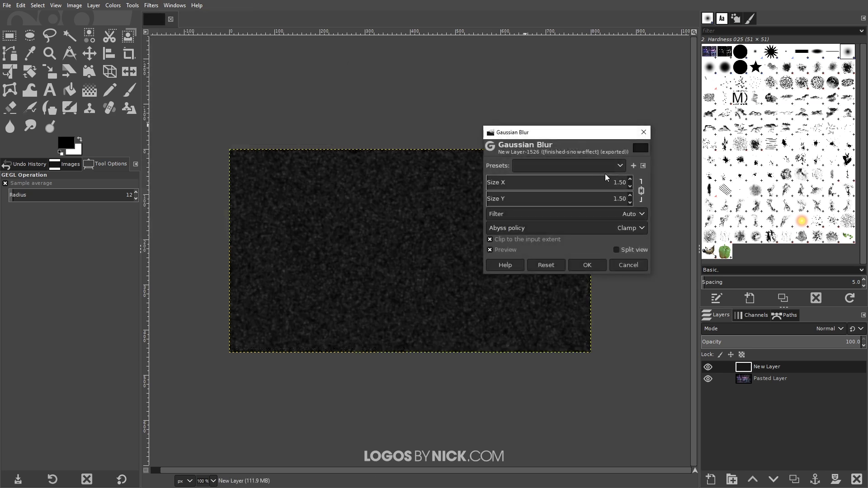
pyautogui.doubleClick(624, 184)
pyautogui.write('1')
pyautogui.press('Return')
pyautogui.click(580, 264)
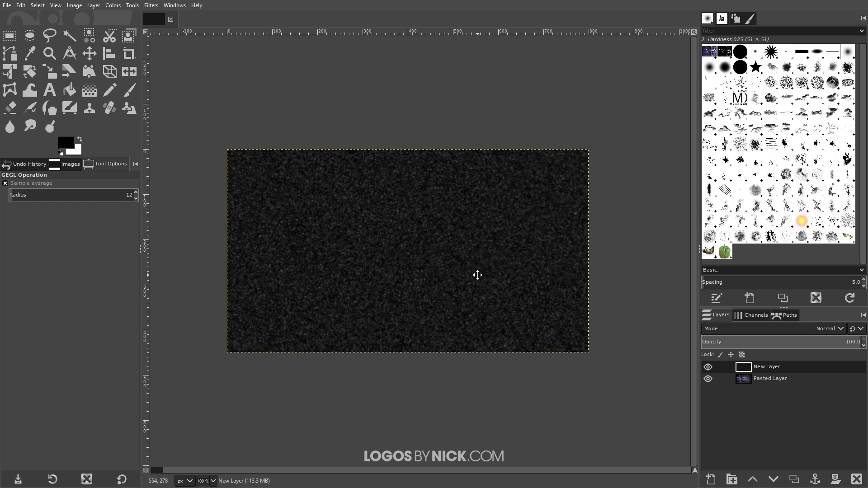
# Step: Apply Levels with black input 4, gamma 0.21 and white input about 59
pyautogui.click(114, 5)
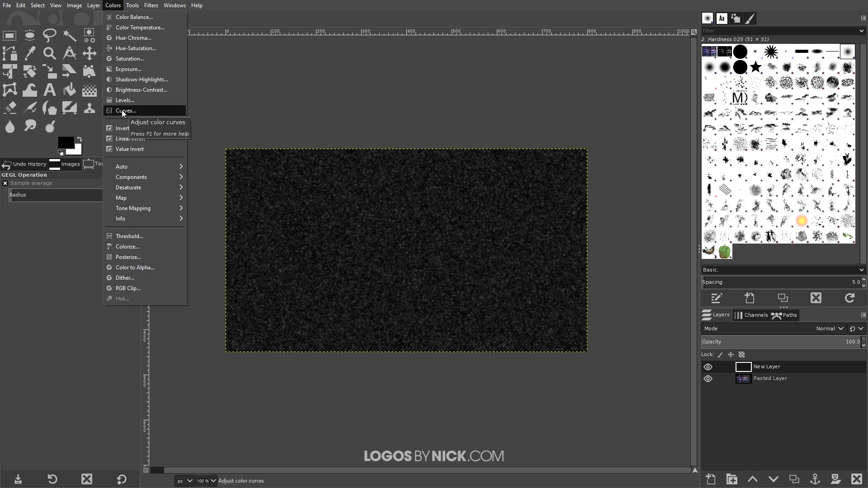
pyautogui.click(123, 100)
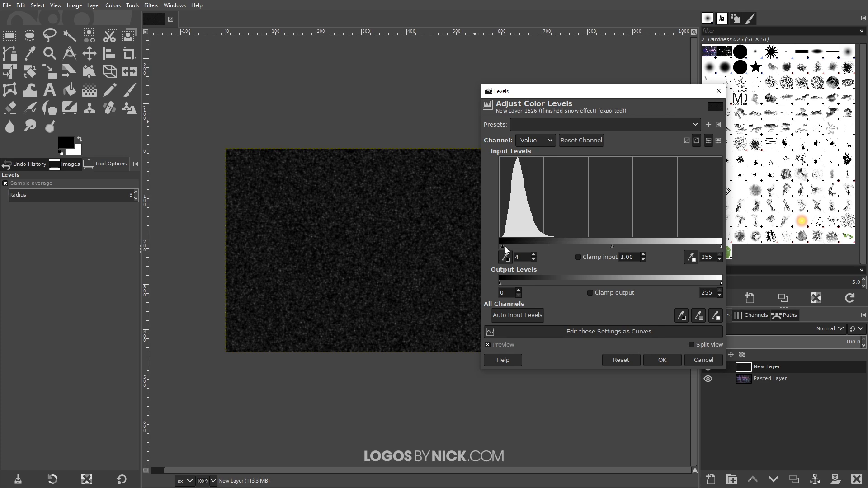
pyautogui.moveTo(502, 246); pyautogui.dragTo(504, 248)
pyautogui.moveTo(721, 246); pyautogui.dragTo(558, 245)
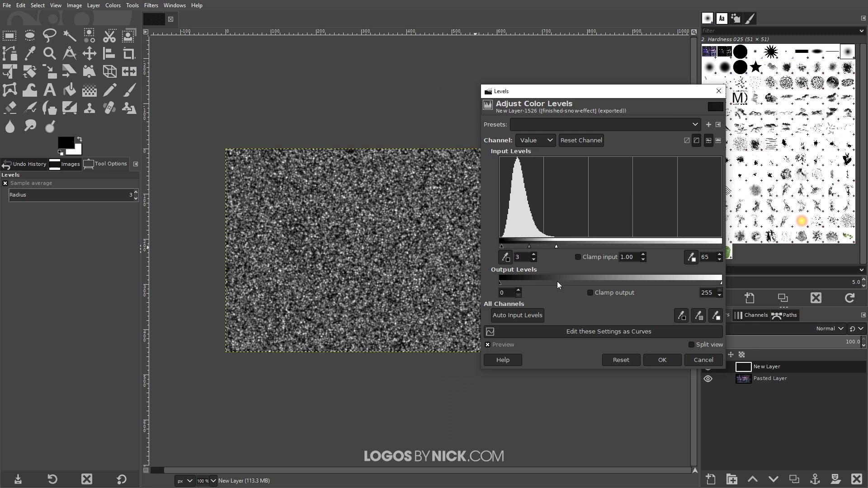
pyautogui.moveTo(530, 246); pyautogui.dragTo(503, 248)
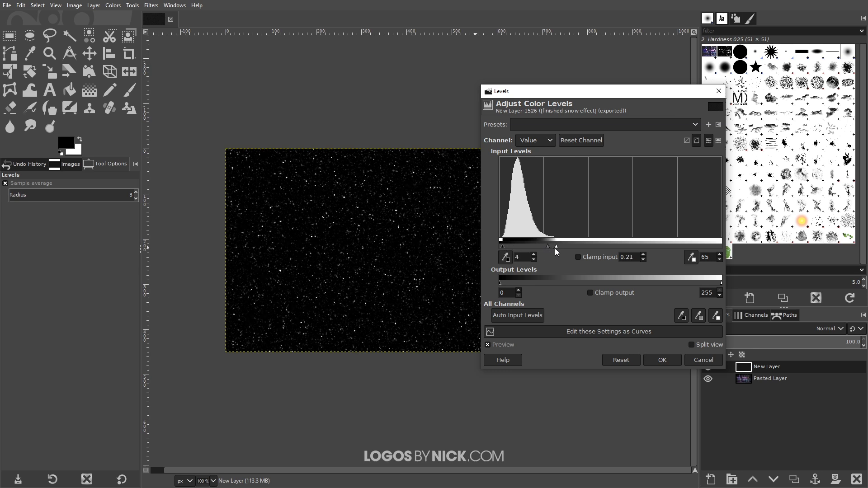
pyautogui.moveTo(556, 248); pyautogui.dragTo(550, 248)
pyautogui.click(655, 361)
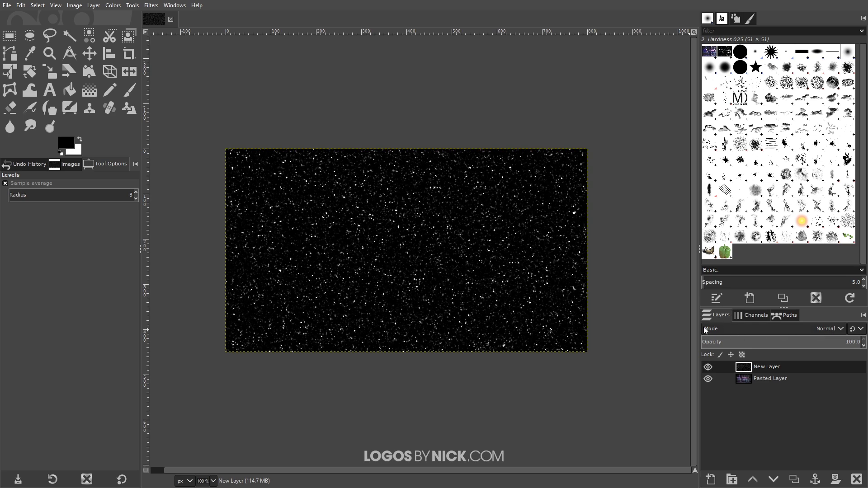
# Step: Set the snow layer's mode to Screen and its opacity to about 51.1
pyautogui.click(829, 328)
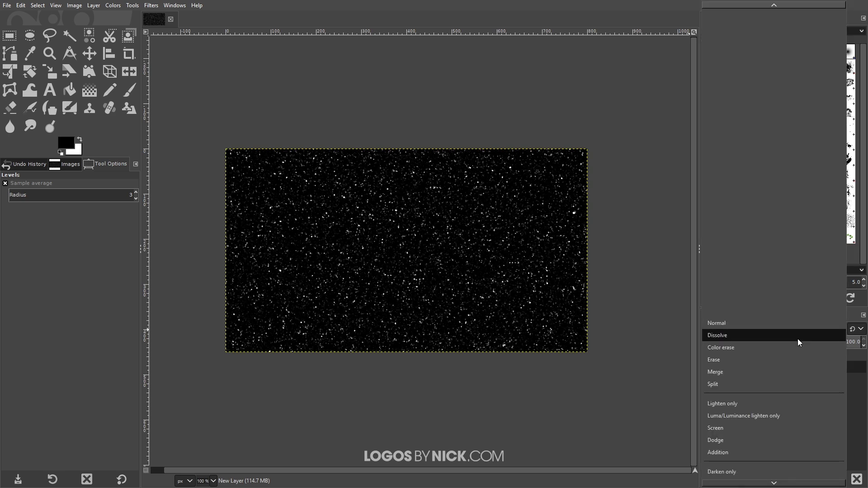
pyautogui.click(739, 415)
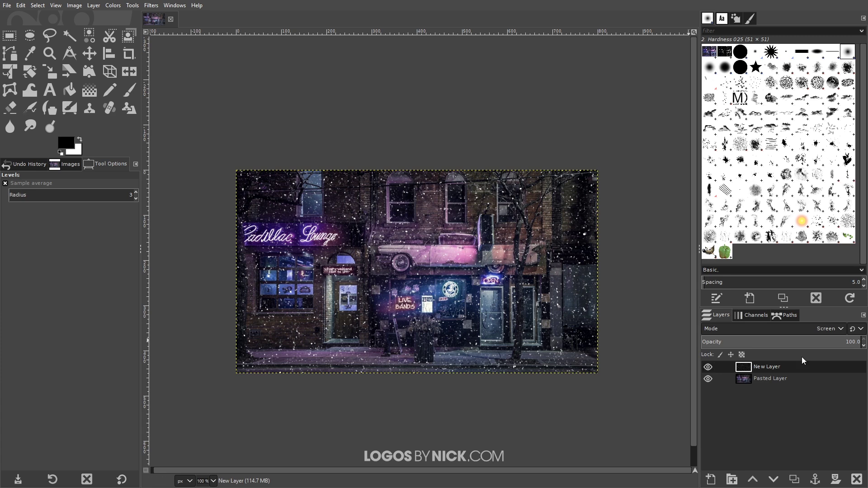
pyautogui.moveTo(838, 344); pyautogui.dragTo(783, 343)
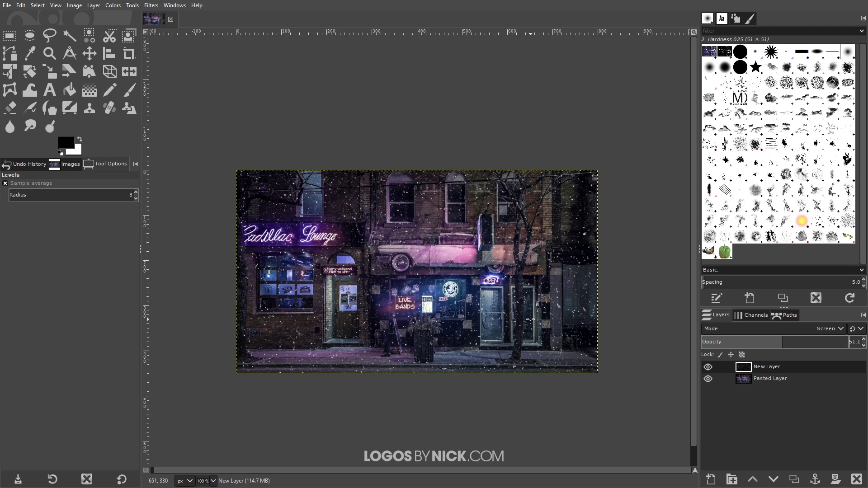
# Step: Add another new transparent layer and fill it with black
pyautogui.click(712, 481)
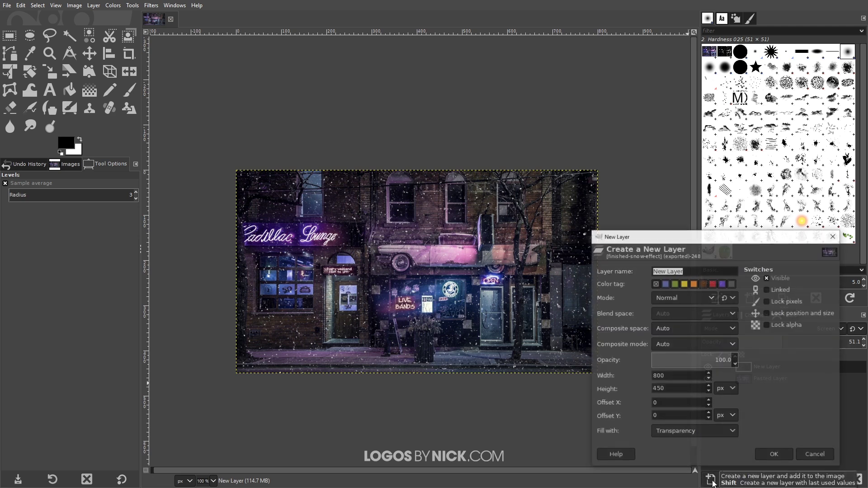
pyautogui.click(774, 455)
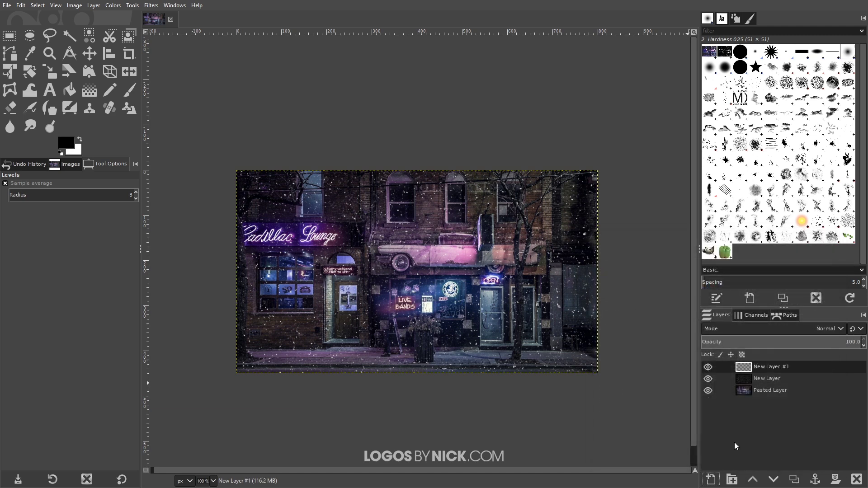
pyautogui.click(21, 5)
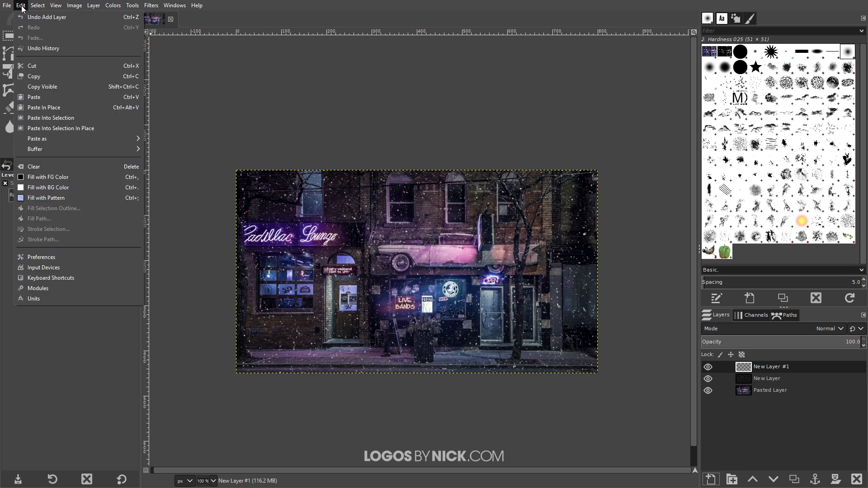
pyautogui.click(45, 177)
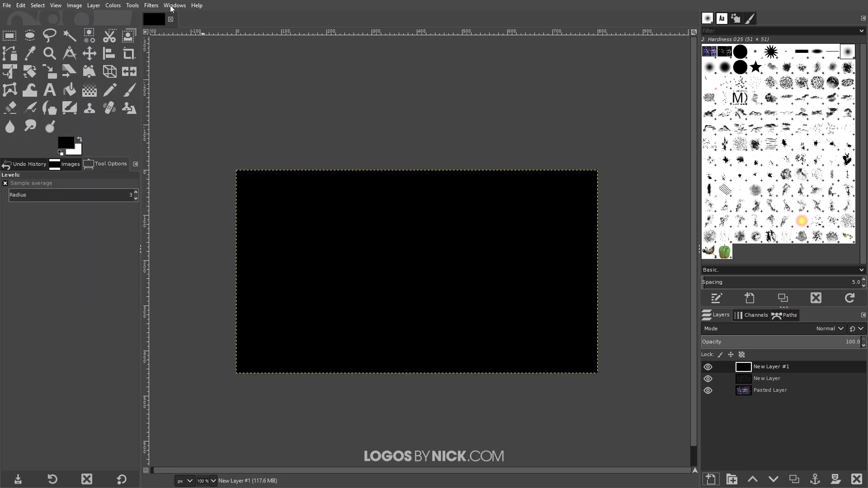
# Step: Apply HSV Noise with Dulling 1 and Value 1.000 to the black layer
pyautogui.click(151, 4)
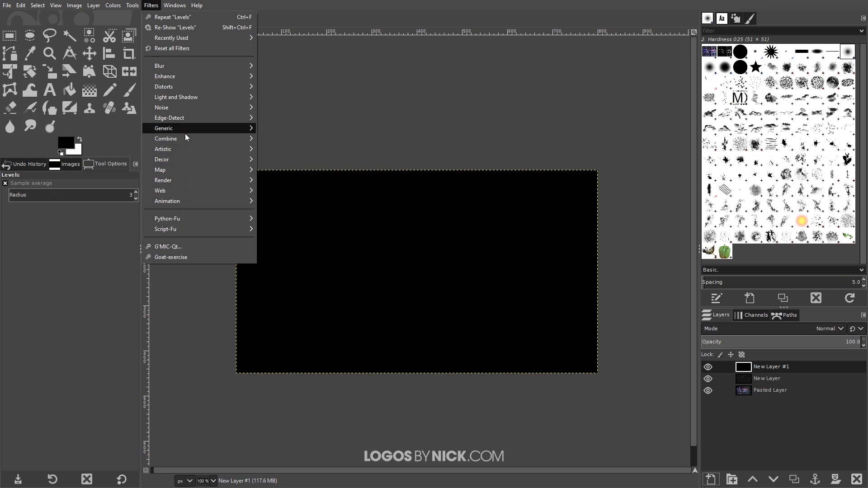
pyautogui.moveTo(194, 105)
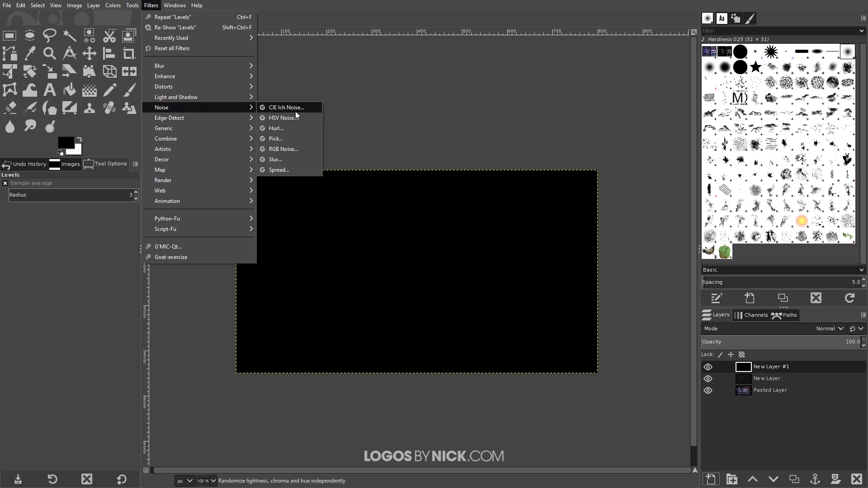
pyautogui.click(285, 118)
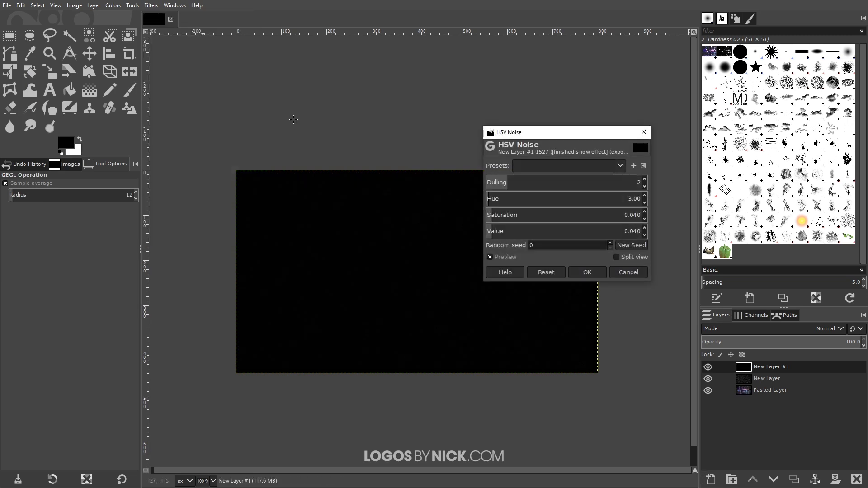
pyautogui.click(507, 182)
pyautogui.write('1')
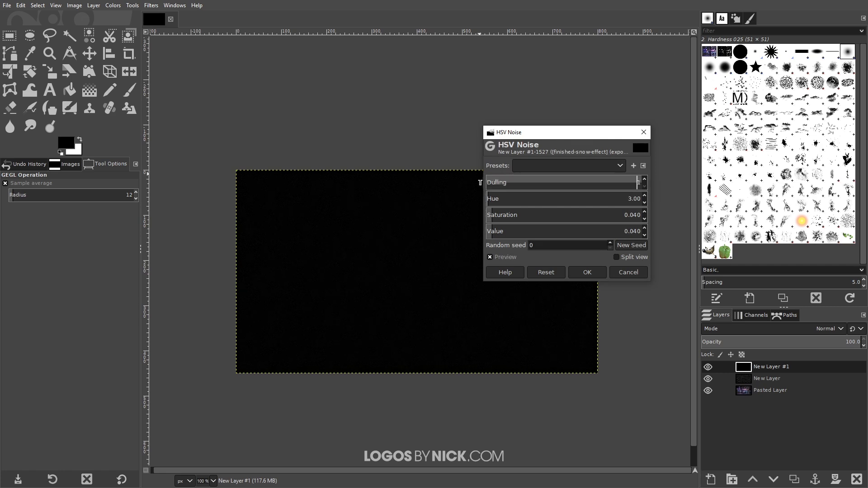
pyautogui.click(493, 233)
pyautogui.moveTo(493, 233); pyautogui.dragTo(659, 229)
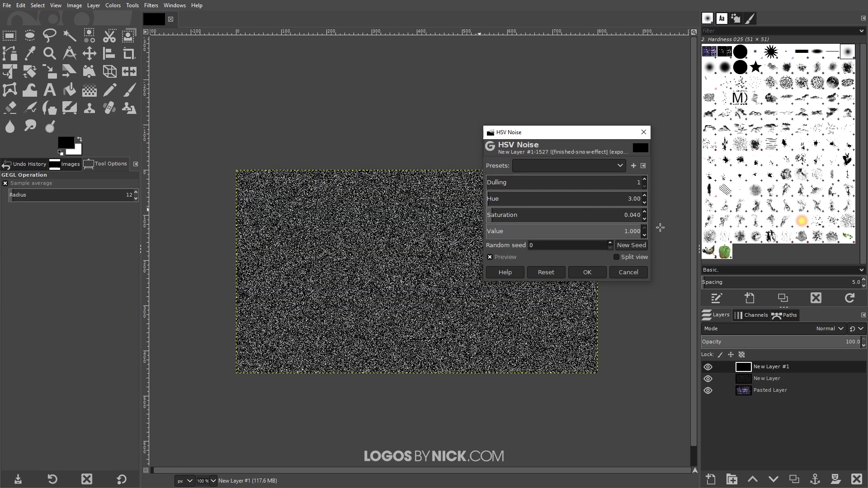
pyautogui.click(588, 274)
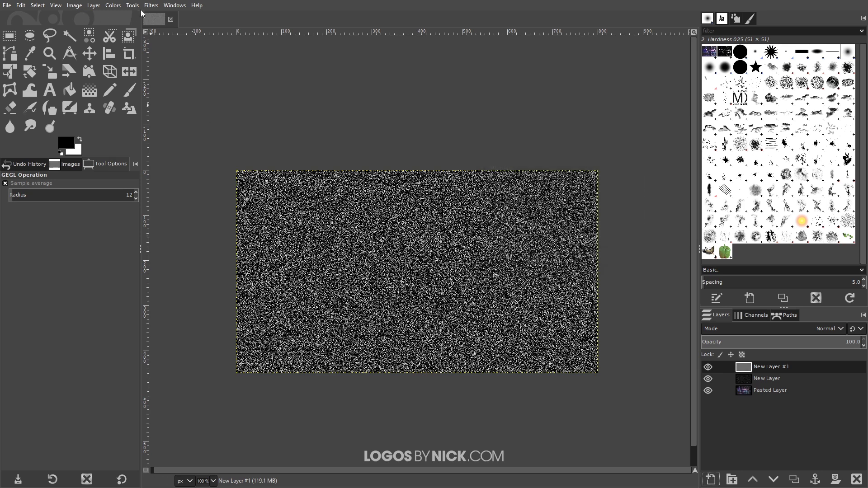
# Step: Blur the noise with a Gaussian Blur of size 3.00
pyautogui.click(151, 5)
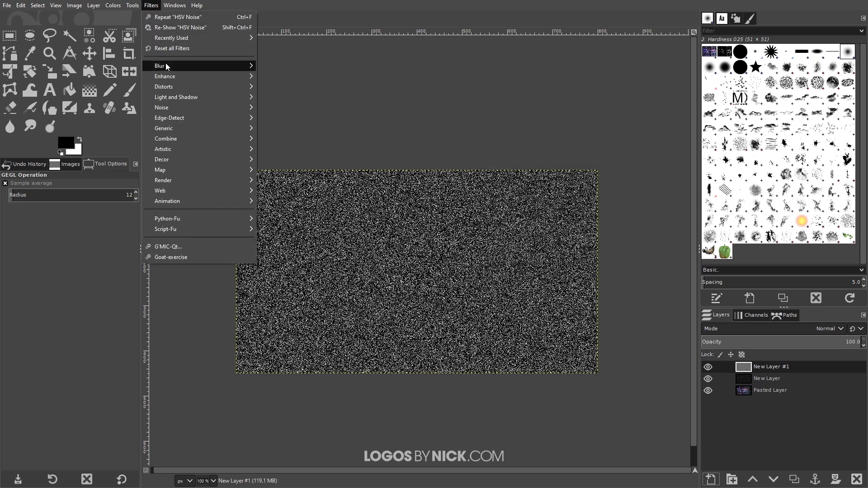
pyautogui.moveTo(166, 65)
pyautogui.click(273, 69)
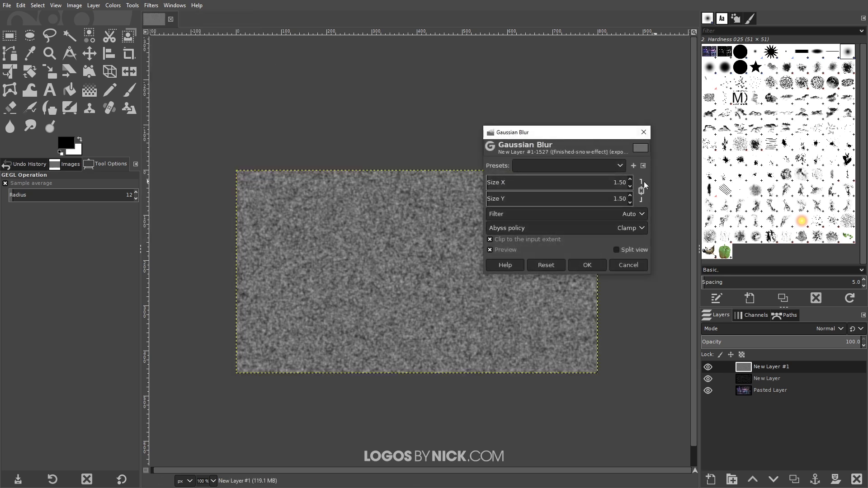
pyautogui.doubleClick(622, 182)
pyautogui.write('3')
pyautogui.press('Return')
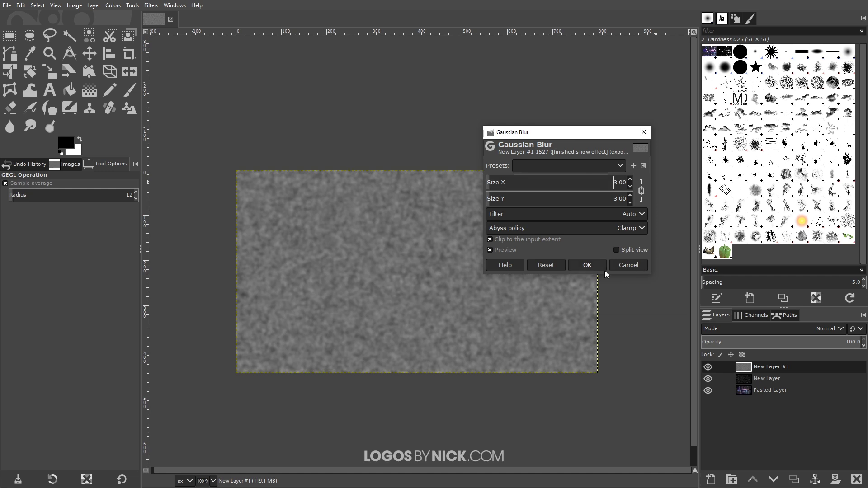
pyautogui.click(598, 265)
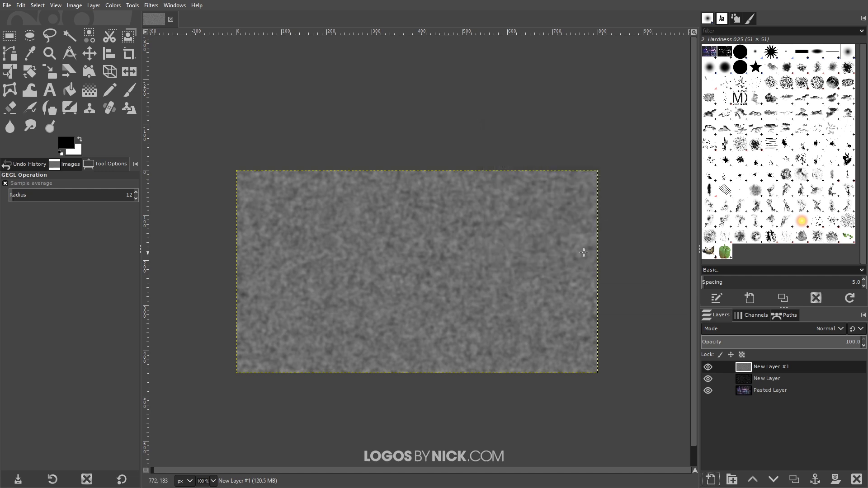
# Step: Apply Levels to New Layer #1 with black input 116, gamma 0.38, white 130
pyautogui.click(111, 5)
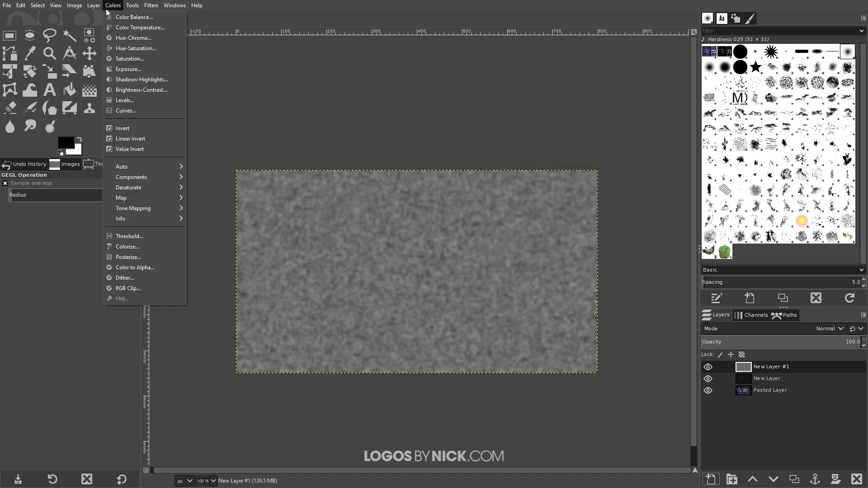
pyautogui.click(136, 101)
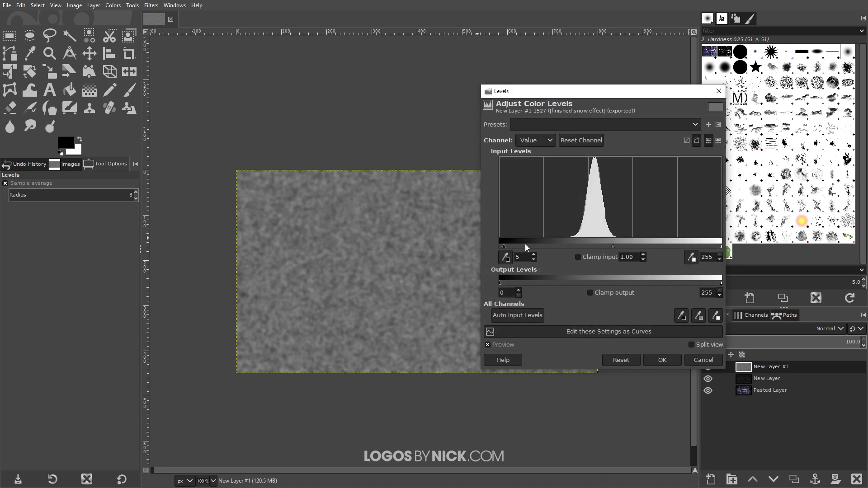
pyautogui.moveTo(525, 243); pyautogui.dragTo(568, 243)
pyautogui.moveTo(717, 248)
pyautogui.mouseDown()
pyautogui.moveTo(573, 245)
pyautogui.moveTo(617, 247)
pyautogui.moveTo(600, 246)
pyautogui.mouseUp()
pyautogui.moveTo(592, 94); pyautogui.dragTo(669, 78)
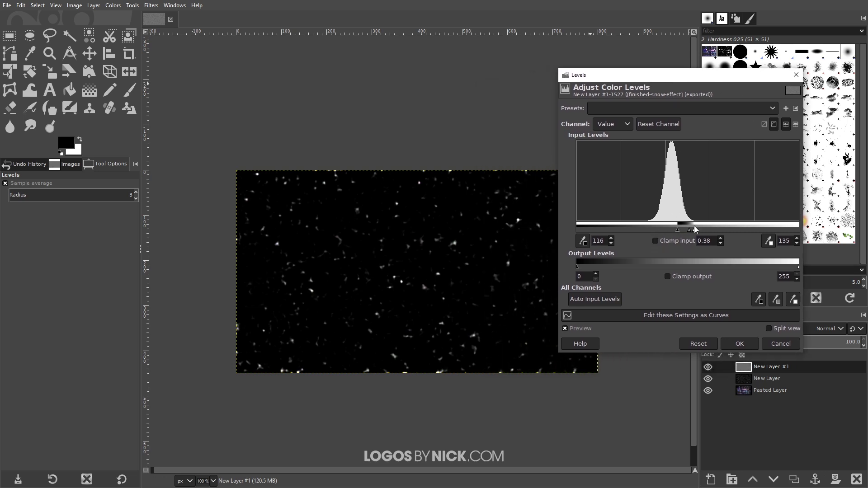
pyautogui.moveTo(697, 229); pyautogui.dragTo(690, 229)
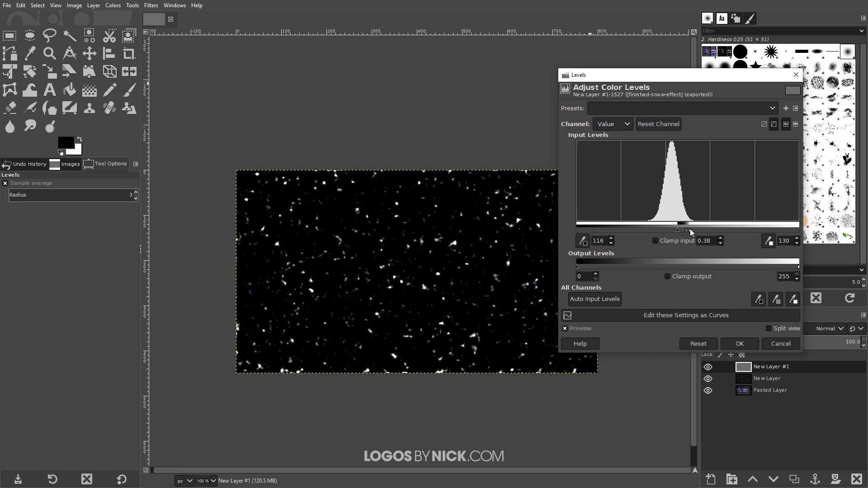
pyautogui.click(739, 345)
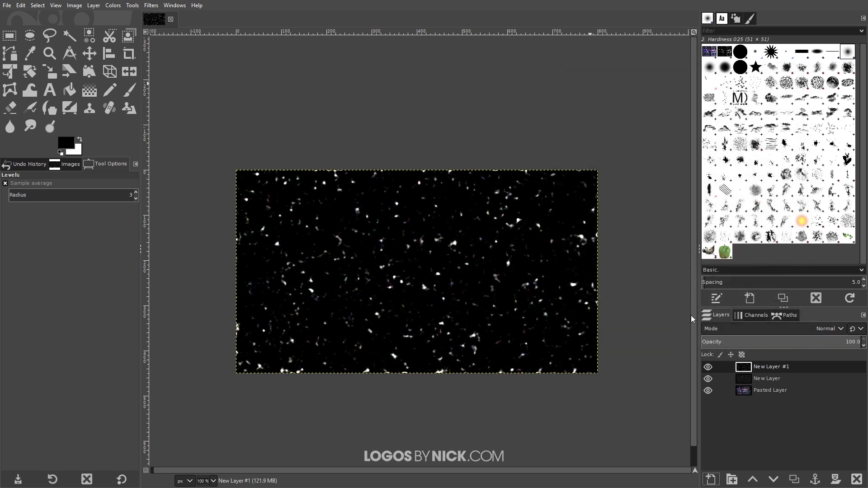
# Step: Set New Layer #1 to Screen mode at 36.7 opacity
pyautogui.click(821, 332)
pyautogui.scroll(-2, 804, 357)
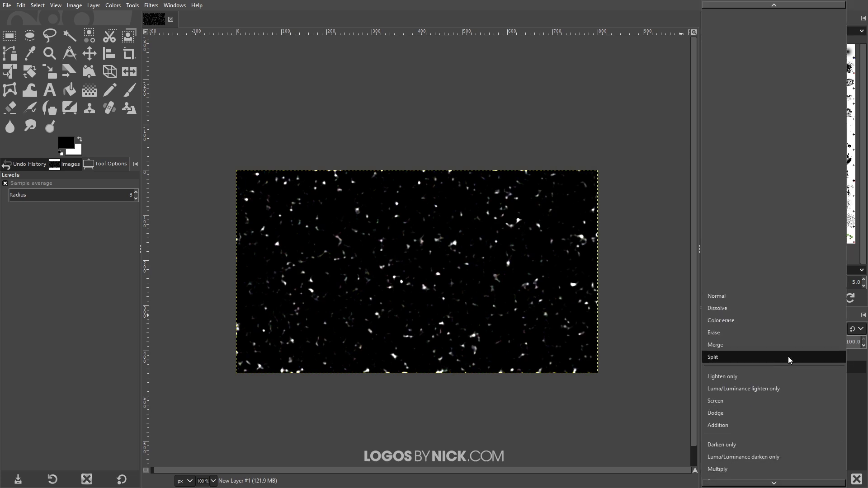
pyautogui.scroll(-1, 790, 360)
pyautogui.click(723, 394)
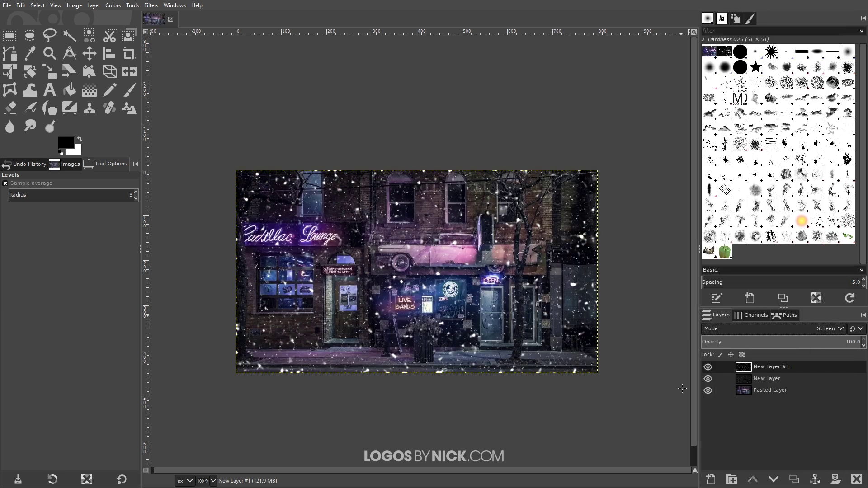
pyautogui.moveTo(832, 341); pyautogui.dragTo(761, 347)
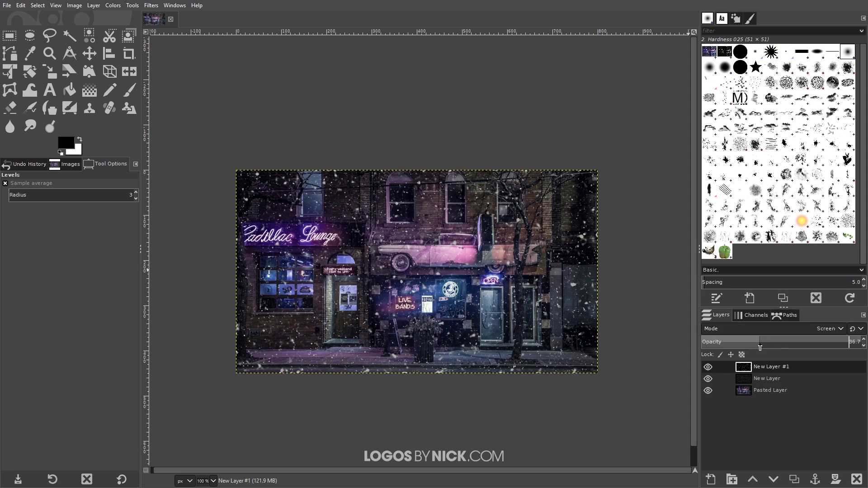
pyautogui.moveTo(565, 244); pyautogui.dragTo(548, 255)
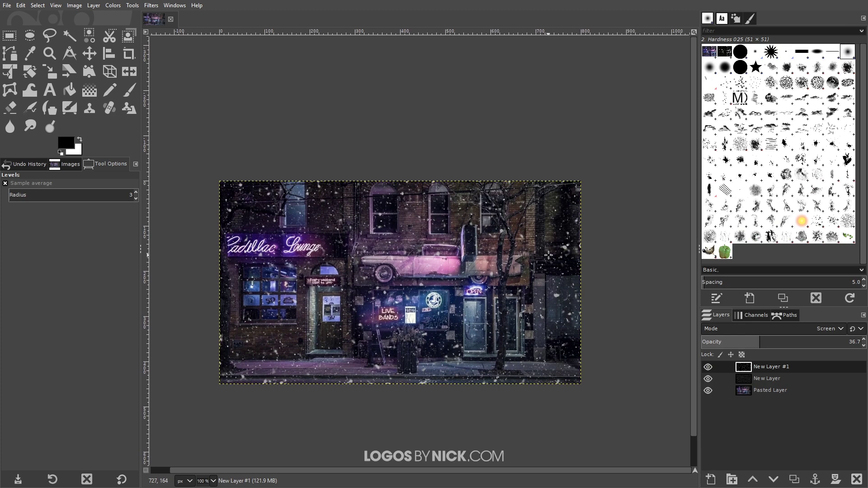